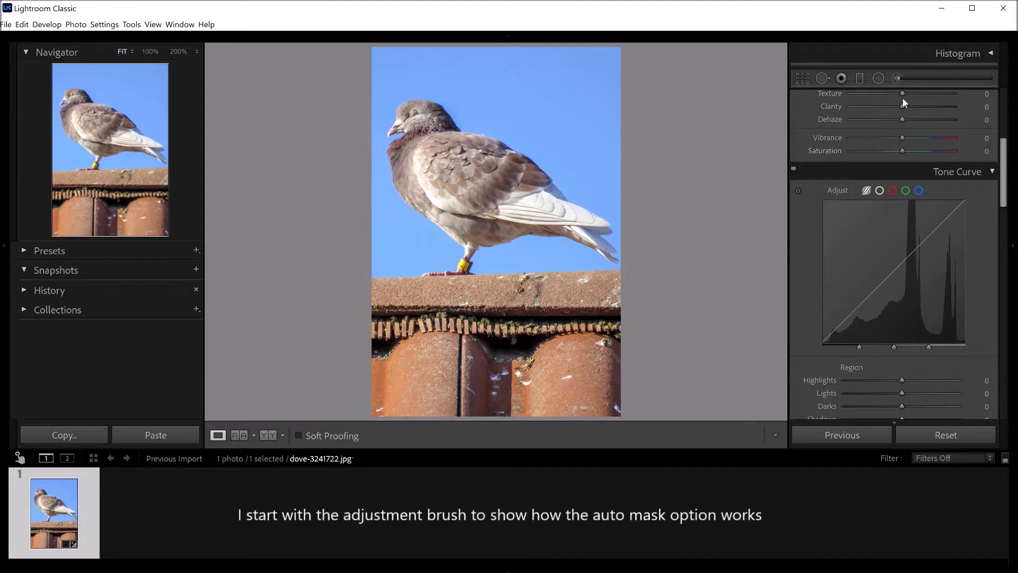
Start a new Adjustment Brush with Auto Mask unchecked and zoom to 100% on the dove's head.
{"action": "left_click", "coordinate": [896, 79]}
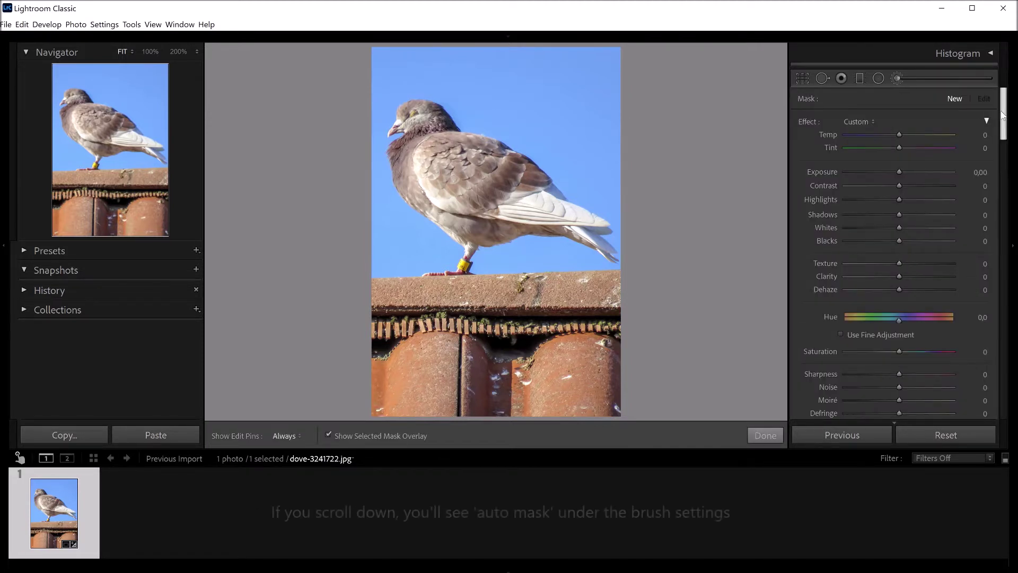
{"action": "left_click_drag", "start_coordinate": [1001, 114], "coordinate": [1006, 149]}
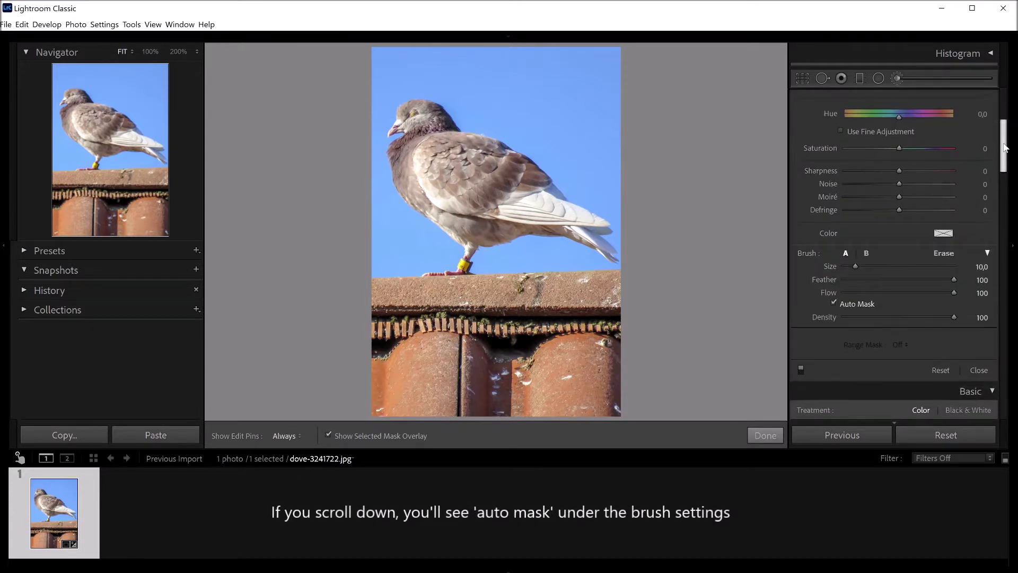
{"action": "left_click", "coordinate": [860, 303]}
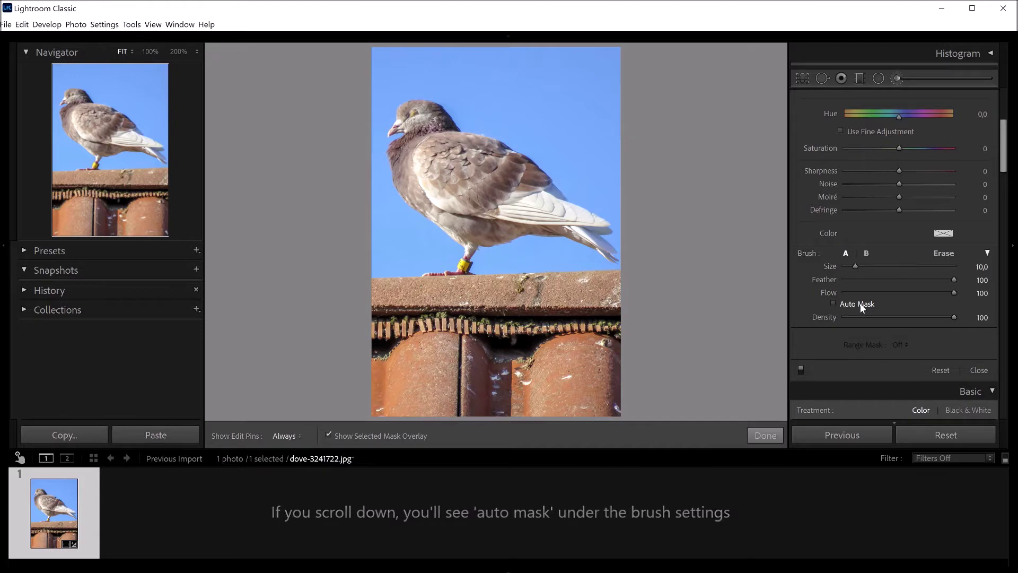
{"action": "left_click", "coordinate": [93, 95]}
{"action": "key", "text": "o"}
{"action": "mouse_move", "coordinate": [411, 241]}
{"action": "left_mouse_down"}
{"action": "mouse_move", "coordinate": [421, 263]}
{"action": "mouse_move", "coordinate": [327, 203]}
{"action": "mouse_move", "coordinate": [287, 206]}
{"action": "left_mouse_up"}
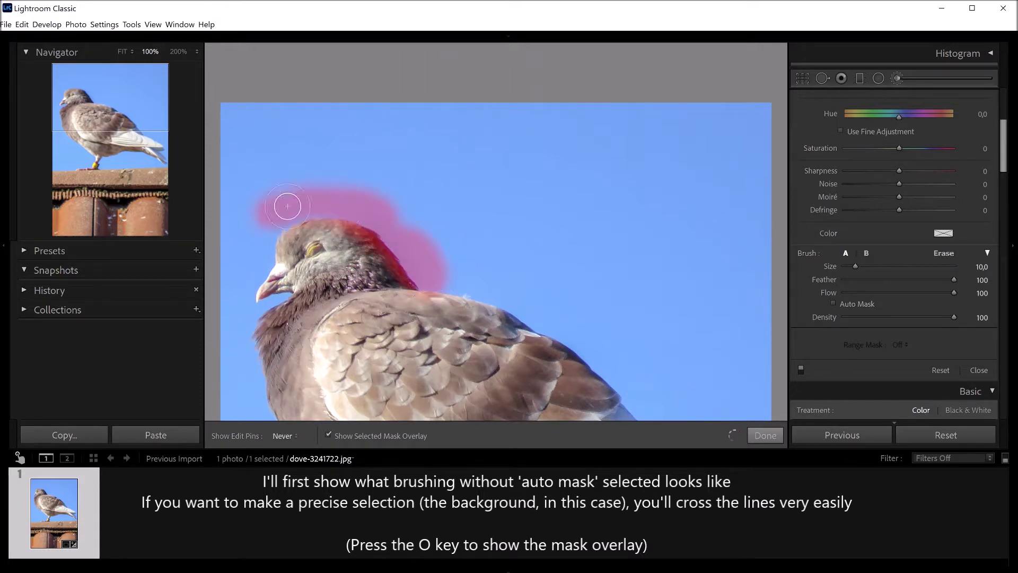
{"action": "mouse_move", "coordinate": [378, 203]}
{"action": "left_mouse_down"}
{"action": "mouse_move", "coordinate": [459, 282]}
{"action": "mouse_move", "coordinate": [572, 336]}
{"action": "left_mouse_up"}
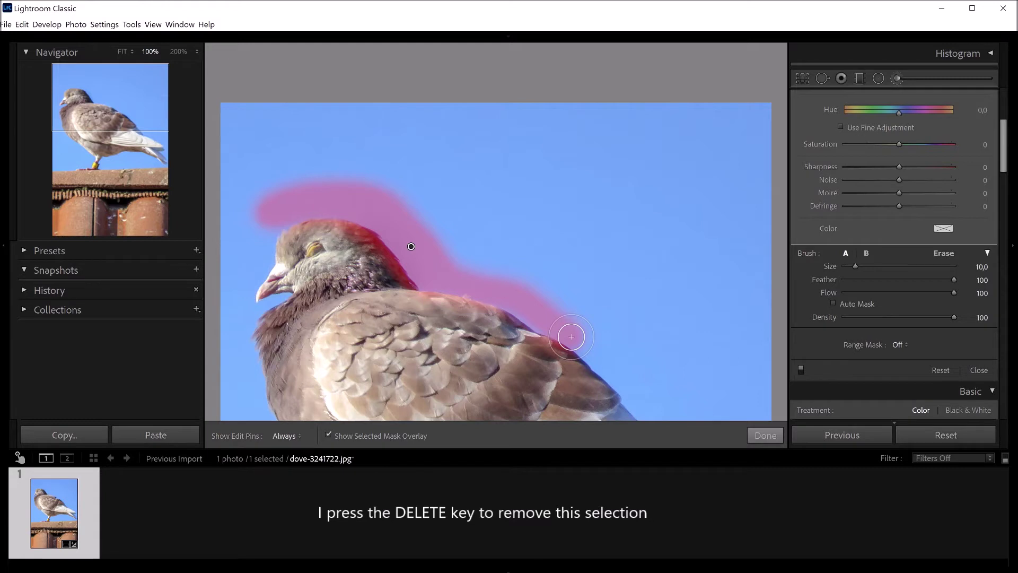
{"action": "key", "text": "Delete"}
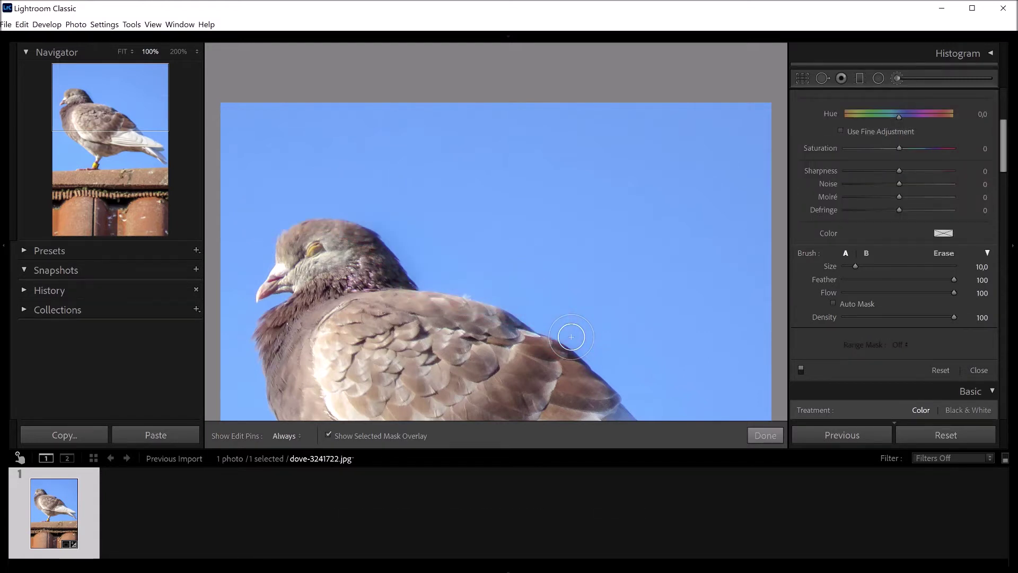
{"action": "left_click", "coordinate": [851, 303]}
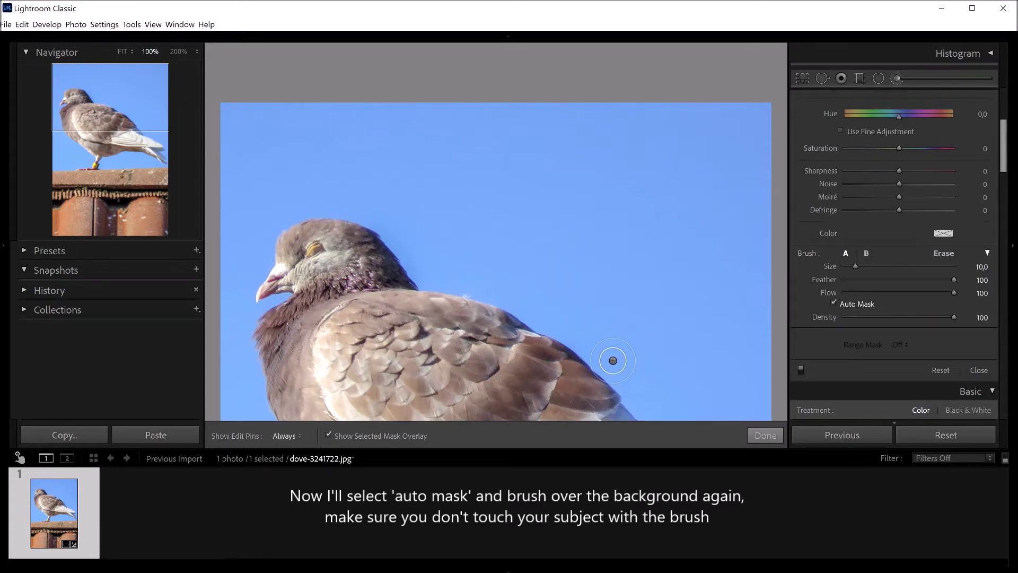
Paint the sky mask along the dove's back, up its neck outline and above its head.
{"action": "key", "text": "h"}
{"action": "left_click_drag", "start_coordinate": [581, 326], "coordinate": [609, 352]}
{"action": "mouse_move", "coordinate": [571, 324]}
{"action": "left_mouse_down"}
{"action": "mouse_move", "coordinate": [456, 276]}
{"action": "mouse_move", "coordinate": [360, 204]}
{"action": "left_mouse_up"}
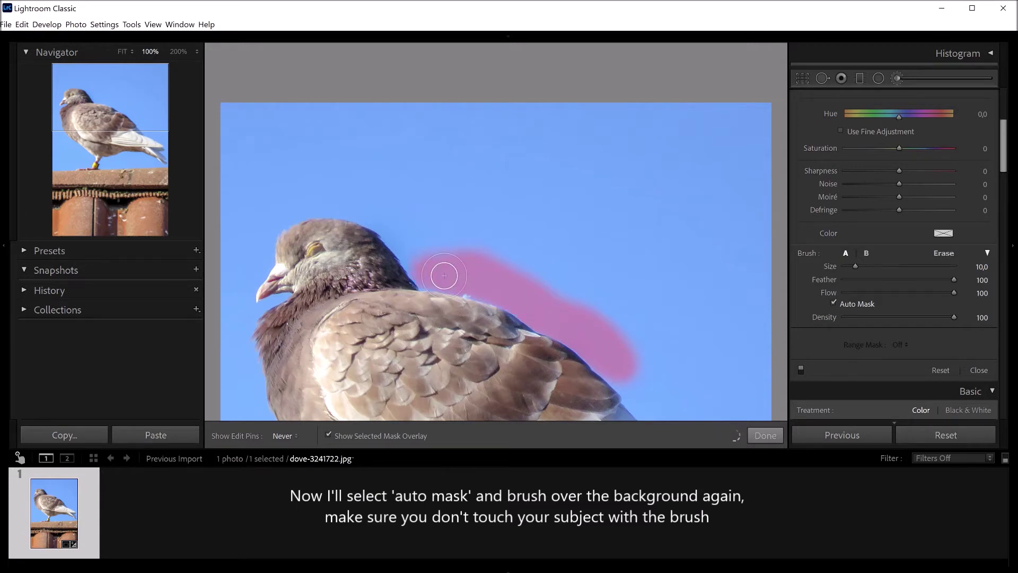
{"action": "left_click_drag", "start_coordinate": [361, 204], "coordinate": [344, 192]}
With Auto Mask off, mask the sky down the dove's left side to the bottom.
{"action": "key", "text": "h"}
{"action": "left_click", "coordinate": [864, 304]}
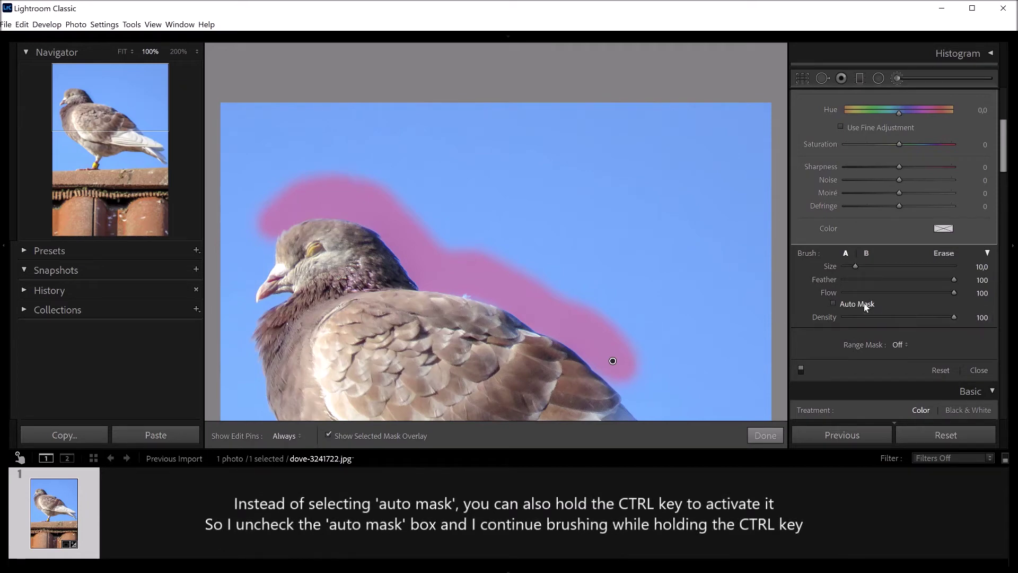
{"action": "left_click", "coordinate": [91, 111]}
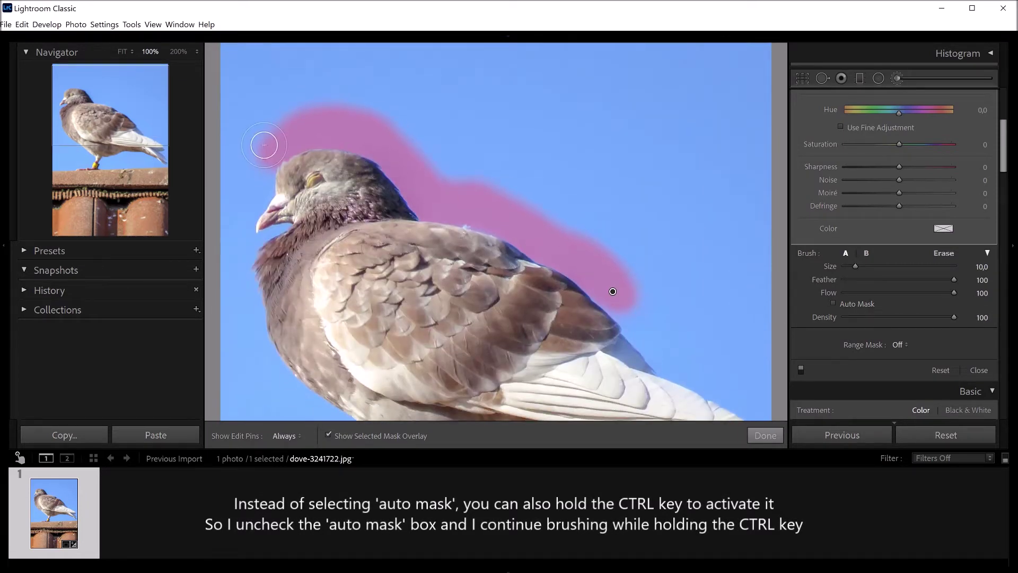
{"action": "key", "text": "h"}
{"action": "mouse_move", "coordinate": [265, 146]}
{"action": "left_mouse_down"}
{"action": "mouse_move", "coordinate": [239, 244]}
{"action": "mouse_move", "coordinate": [246, 292]}
{"action": "left_mouse_up"}
{"action": "mouse_move", "coordinate": [262, 350]}
{"action": "left_mouse_down"}
{"action": "mouse_move", "coordinate": [282, 395]}
{"action": "mouse_move", "coordinate": [318, 419]}
{"action": "left_mouse_up"}
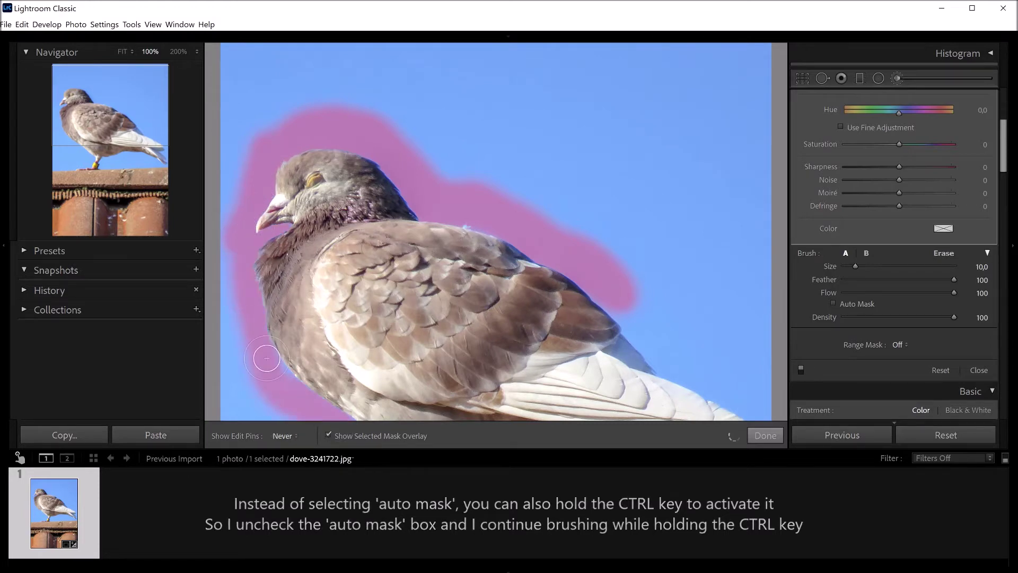
Mask the open sky along the left edge, under the wing to the tail, and beside the leg.
{"action": "key", "text": "h"}
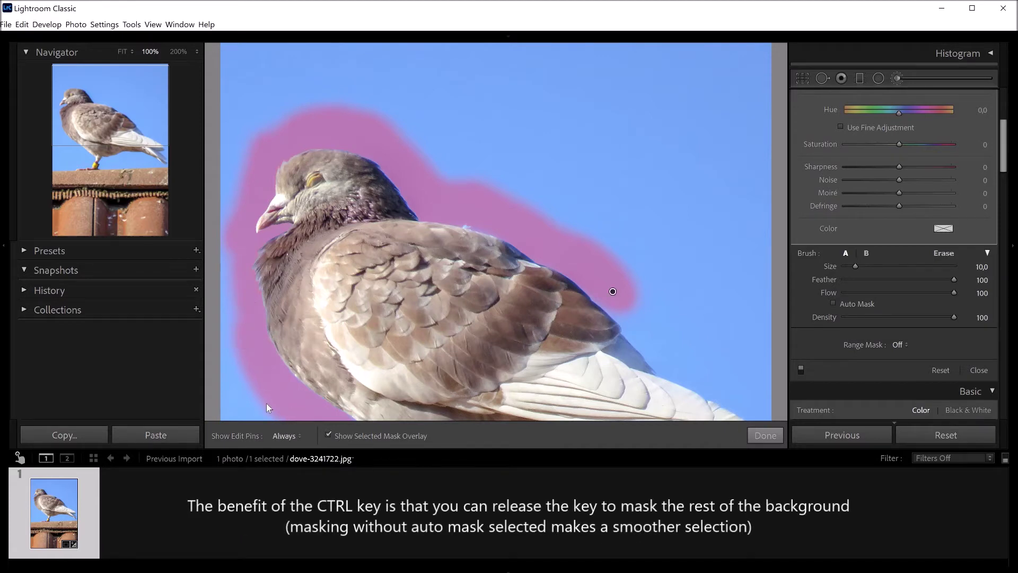
{"action": "key", "text": "h"}
{"action": "mouse_move", "coordinate": [266, 404]}
{"action": "left_mouse_down"}
{"action": "mouse_move", "coordinate": [220, 359]}
{"action": "mouse_move", "coordinate": [218, 191]}
{"action": "mouse_move", "coordinate": [229, 106]}
{"action": "mouse_move", "coordinate": [234, 154]}
{"action": "mouse_move", "coordinate": [398, 84]}
{"action": "mouse_move", "coordinate": [443, 46]}
{"action": "mouse_move", "coordinate": [317, 62]}
{"action": "mouse_move", "coordinate": [573, 202]}
{"action": "mouse_move", "coordinate": [359, 46]}
{"action": "mouse_move", "coordinate": [437, 75]}
{"action": "mouse_move", "coordinate": [534, 169]}
{"action": "left_mouse_up"}
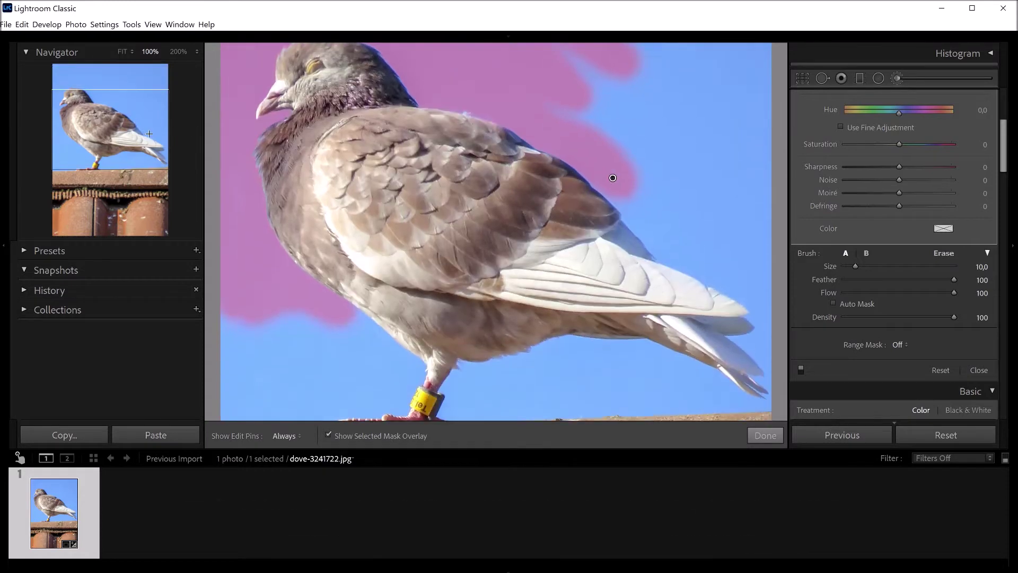
{"action": "mouse_move", "coordinate": [614, 177]}
{"action": "left_mouse_down"}
{"action": "mouse_move", "coordinate": [763, 313]}
{"action": "mouse_move", "coordinate": [748, 347]}
{"action": "mouse_move", "coordinate": [767, 379]}
{"action": "mouse_move", "coordinate": [661, 404]}
{"action": "mouse_move", "coordinate": [445, 408]}
{"action": "mouse_move", "coordinate": [466, 374]}
{"action": "mouse_move", "coordinate": [532, 359]}
{"action": "mouse_move", "coordinate": [648, 357]}
{"action": "mouse_move", "coordinate": [723, 391]}
{"action": "mouse_move", "coordinate": [661, 361]}
{"action": "mouse_move", "coordinate": [610, 380]}
{"action": "mouse_move", "coordinate": [498, 393]}
{"action": "left_mouse_up"}
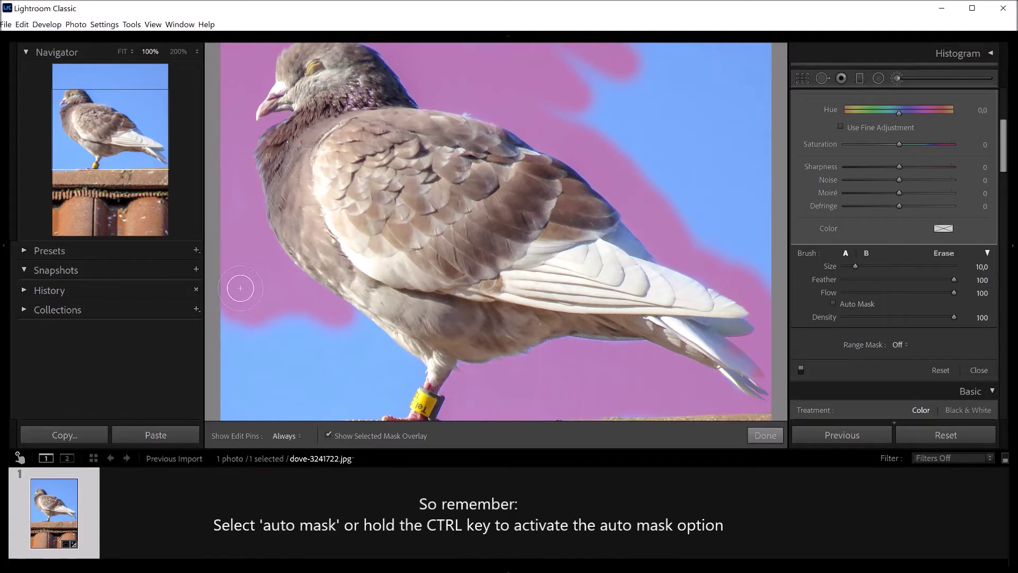
{"action": "mouse_move", "coordinate": [386, 360]}
{"action": "left_mouse_down"}
{"action": "mouse_move", "coordinate": [352, 325]}
{"action": "mouse_move", "coordinate": [406, 406]}
{"action": "mouse_move", "coordinate": [250, 409]}
{"action": "mouse_move", "coordinate": [230, 382]}
{"action": "mouse_move", "coordinate": [245, 302]}
{"action": "mouse_move", "coordinate": [273, 386]}
{"action": "mouse_move", "coordinate": [313, 363]}
{"action": "left_mouse_up"}
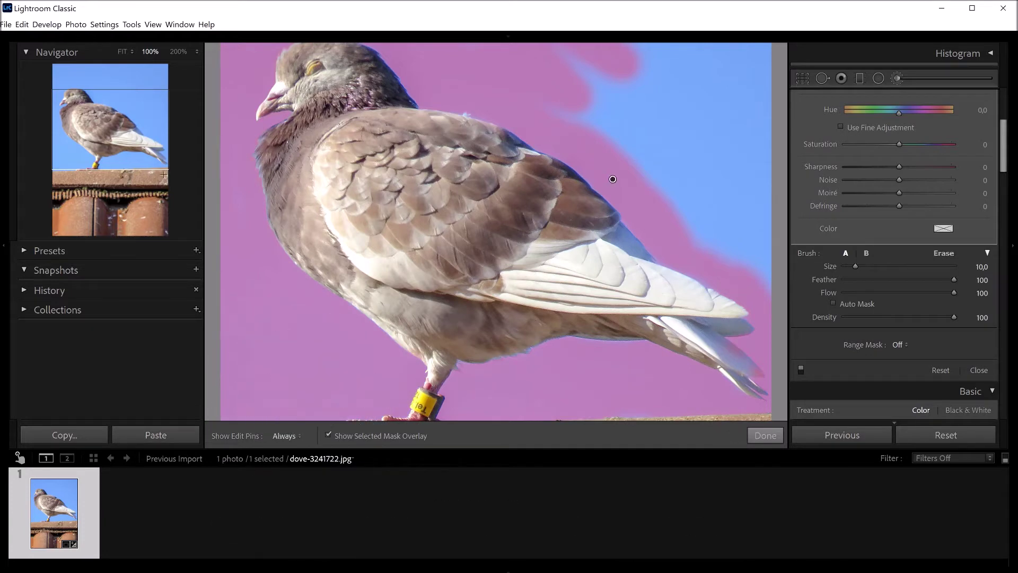
Mask the bottom-left sky along the roof edge and erase the stray mask from the dove's tail tip.
{"action": "left_click", "coordinate": [120, 146]}
{"action": "mouse_move", "coordinate": [275, 324]}
{"action": "left_mouse_down"}
{"action": "mouse_move", "coordinate": [316, 352]}
{"action": "mouse_move", "coordinate": [209, 357]}
{"action": "left_mouse_up"}
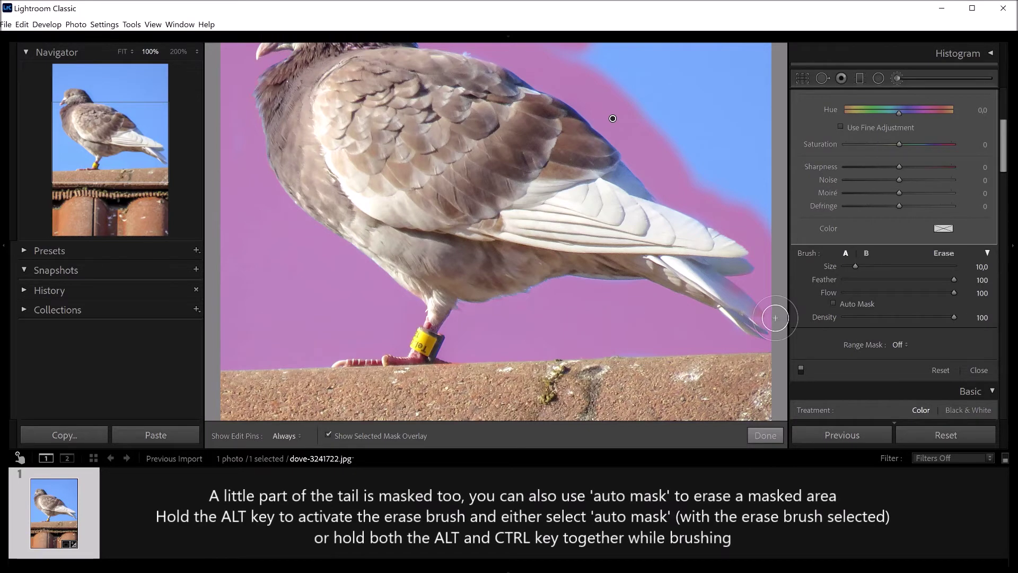
{"action": "key", "text": "alt"}
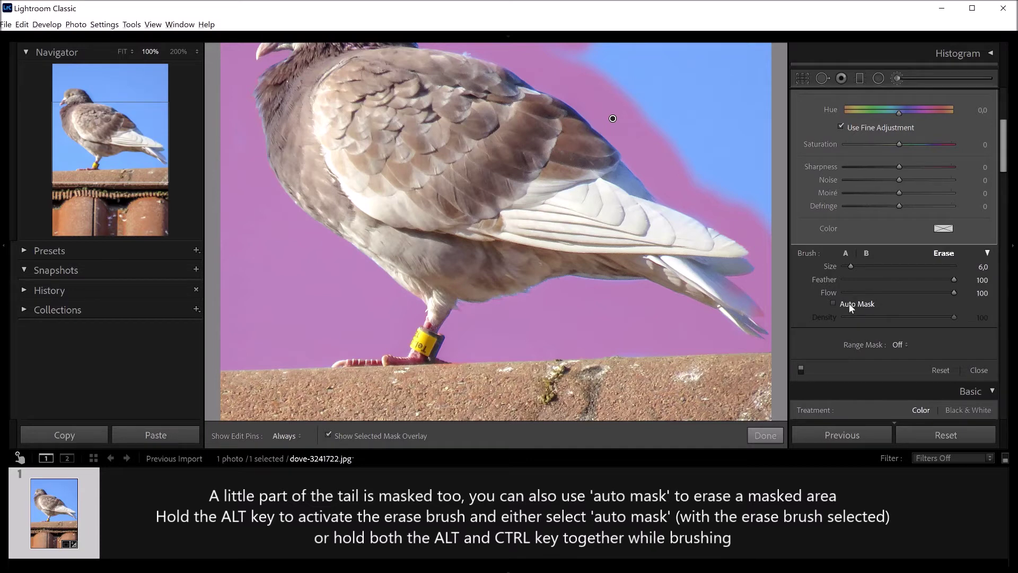
{"action": "left_click_drag", "start_coordinate": [754, 312], "coordinate": [720, 267]}
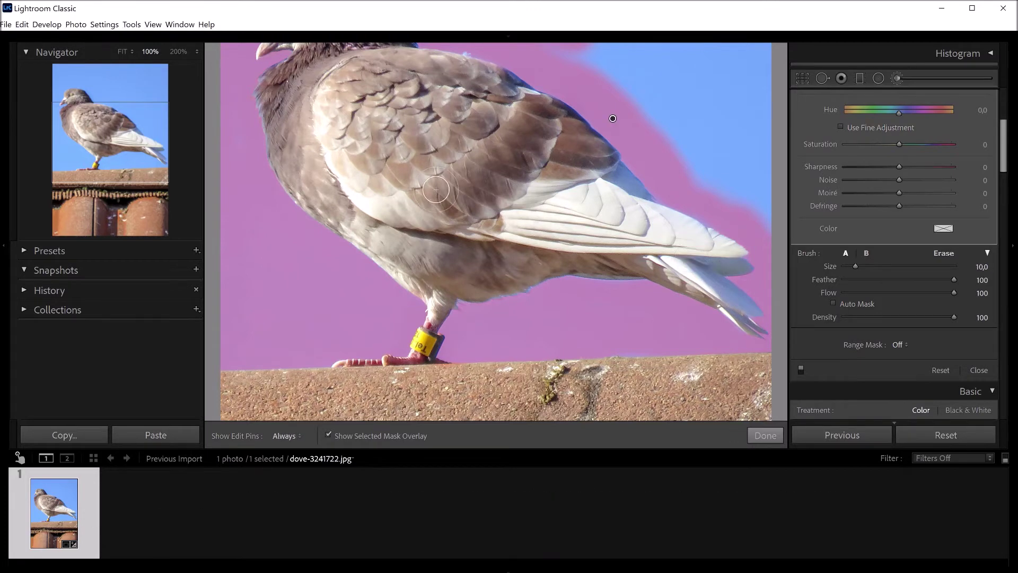
{"action": "key", "text": "z"}
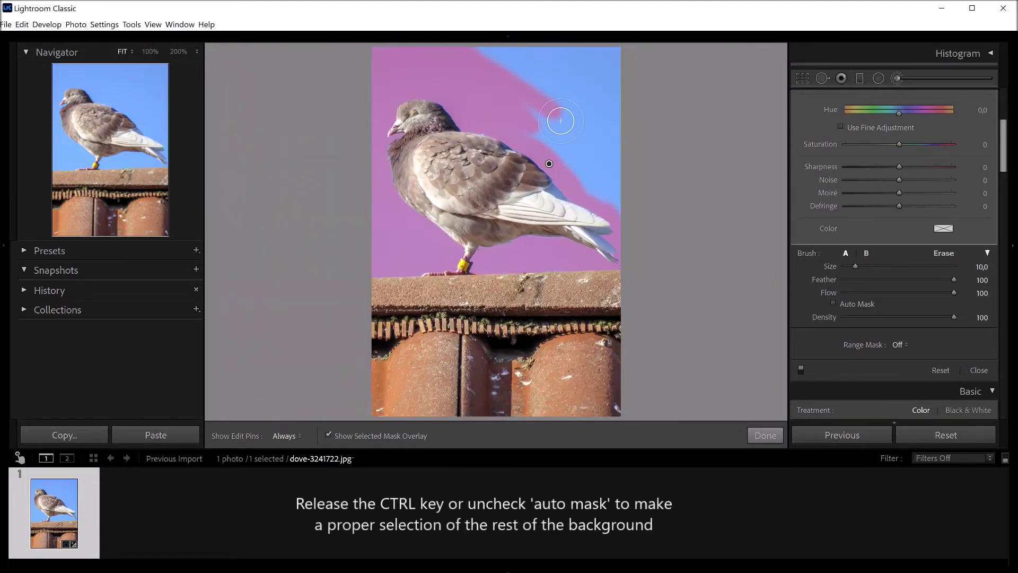
Mask the remaining sky along the dove's back and upper right, then delete the brush mask.
{"action": "key", "text": "h"}
{"action": "mouse_move", "coordinate": [466, 84]}
{"action": "left_mouse_down"}
{"action": "mouse_move", "coordinate": [592, 159]}
{"action": "mouse_move", "coordinate": [579, 165]}
{"action": "left_mouse_up"}
{"action": "mouse_move", "coordinate": [636, 208]}
{"action": "left_mouse_down"}
{"action": "mouse_move", "coordinate": [475, 62]}
{"action": "mouse_move", "coordinate": [654, 170]}
{"action": "mouse_move", "coordinate": [479, 25]}
{"action": "mouse_move", "coordinate": [583, 53]}
{"action": "left_mouse_up"}
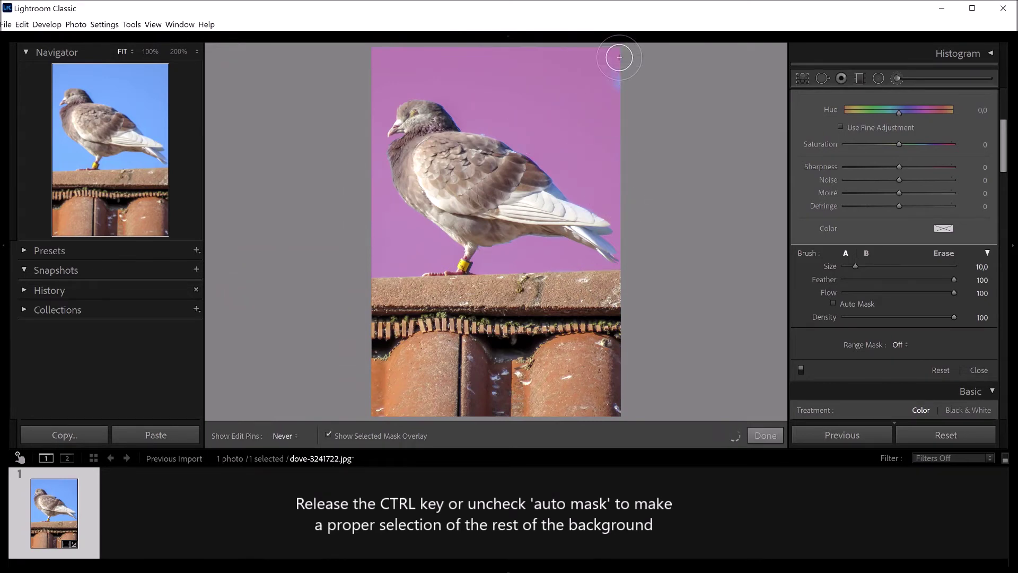
{"action": "key", "text": "h"}
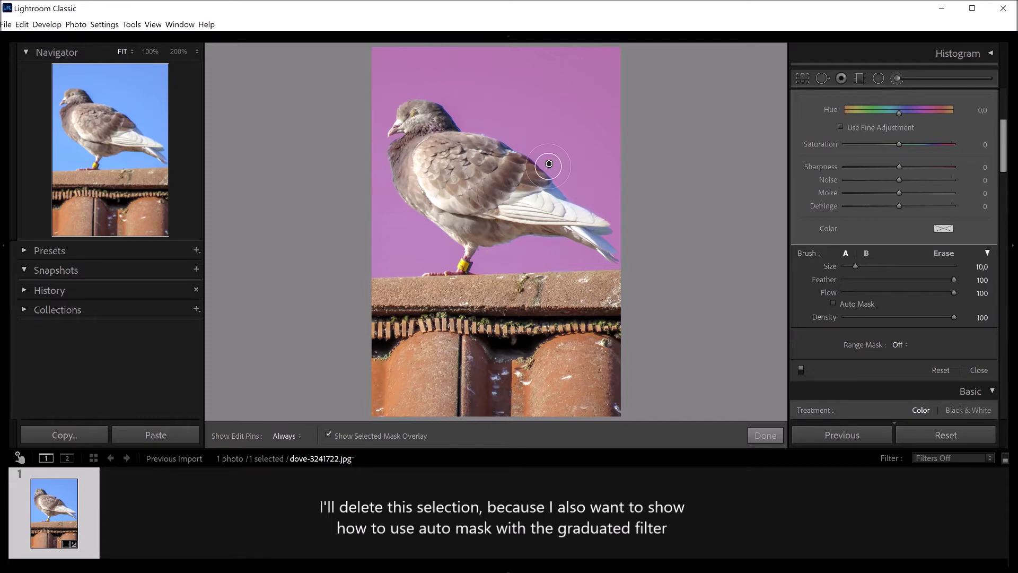
{"action": "key", "text": "Delete"}
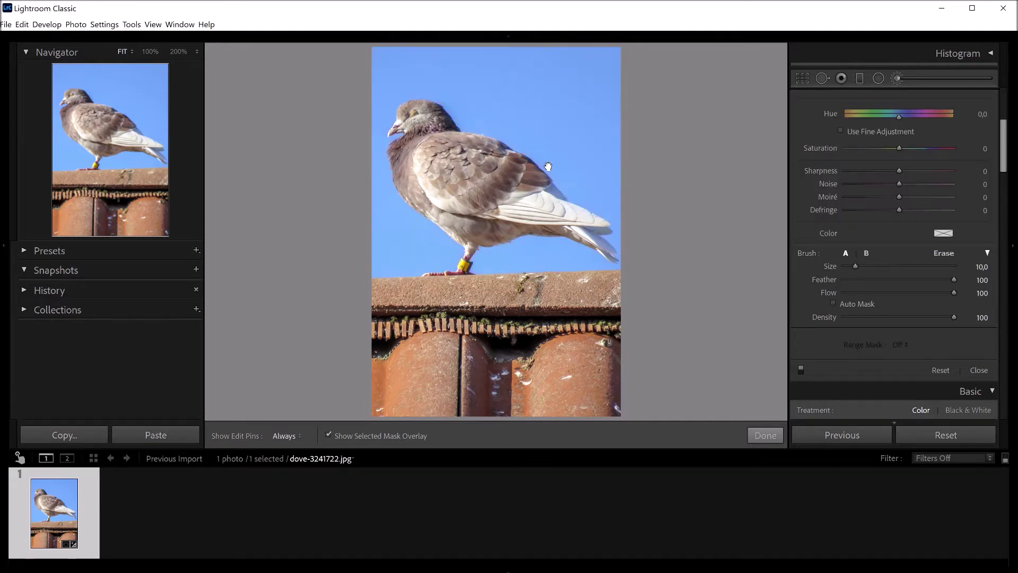
Drag a diagonal Graduated Filter across the upper photo, covering the sky and the dove.
{"action": "left_click", "coordinate": [859, 77]}
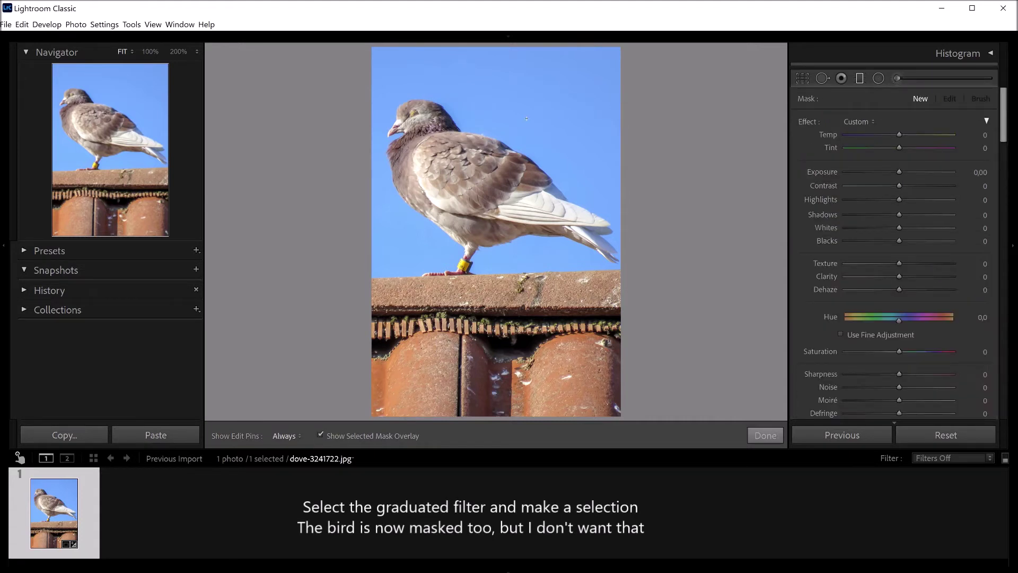
{"action": "left_click_drag", "start_coordinate": [519, 135], "coordinate": [476, 253]}
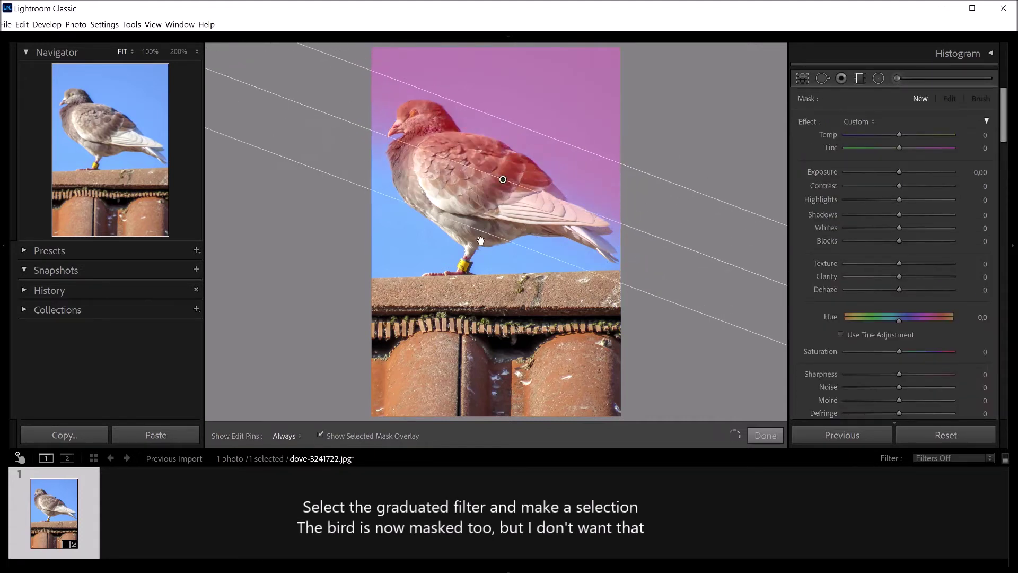
{"action": "left_click_drag", "start_coordinate": [475, 253], "coordinate": [473, 259]}
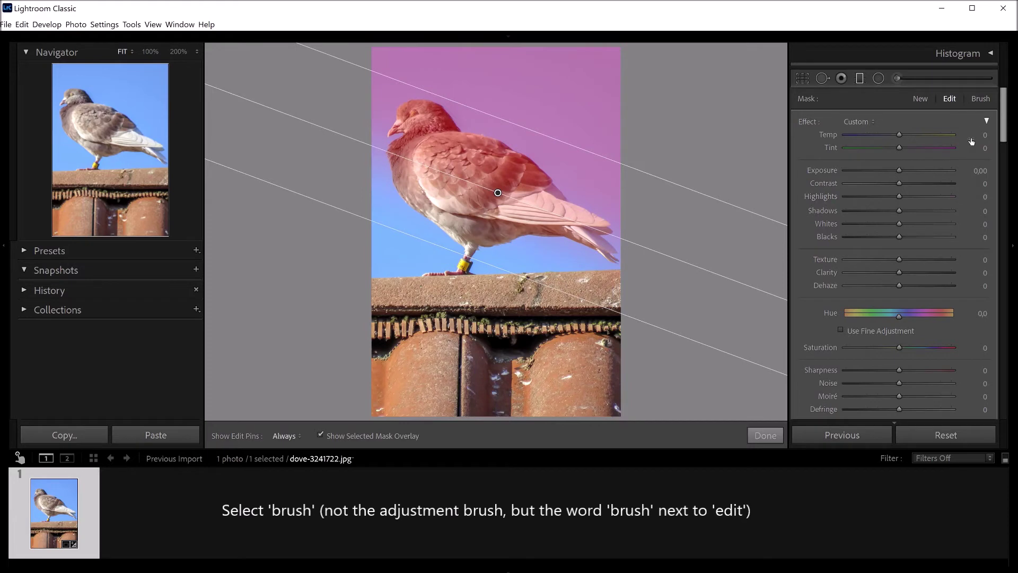
Set the filter's mask brush to Erase with Auto Mask on and start erasing along the dove's back.
{"action": "left_click", "coordinate": [981, 100]}
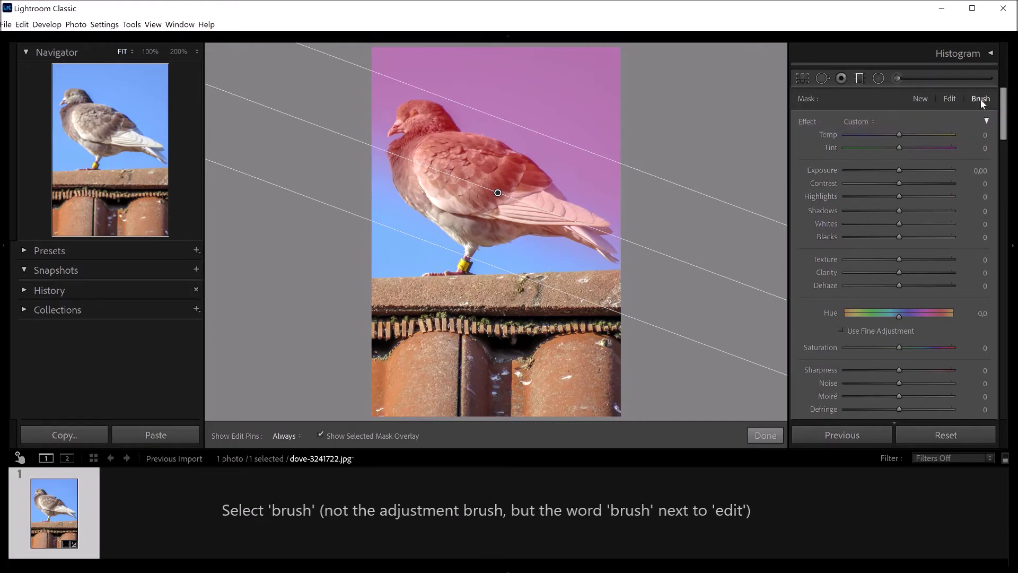
{"action": "left_click_drag", "start_coordinate": [1003, 110], "coordinate": [1007, 147]}
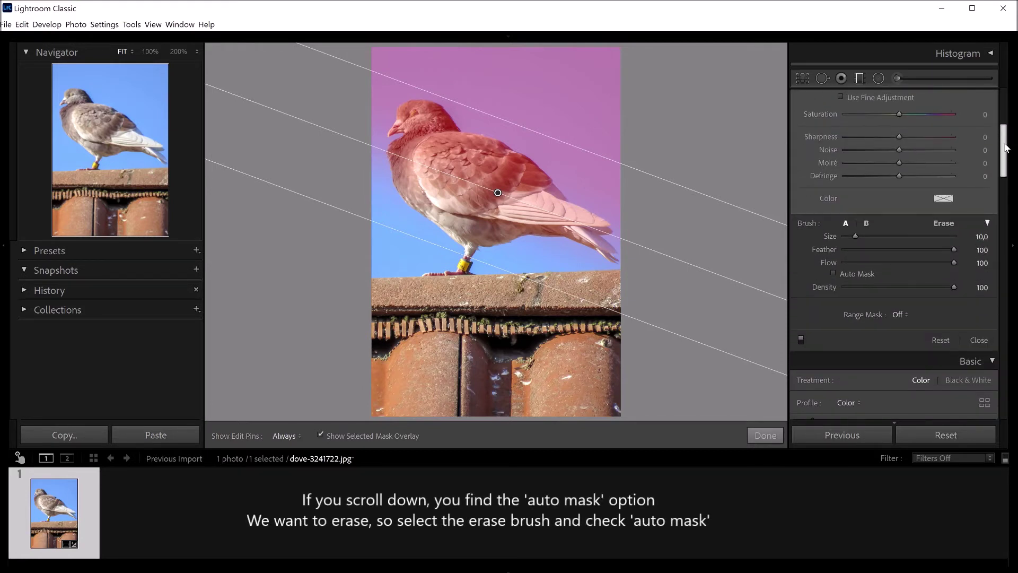
{"action": "left_click", "coordinate": [942, 225]}
{"action": "left_click", "coordinate": [861, 275]}
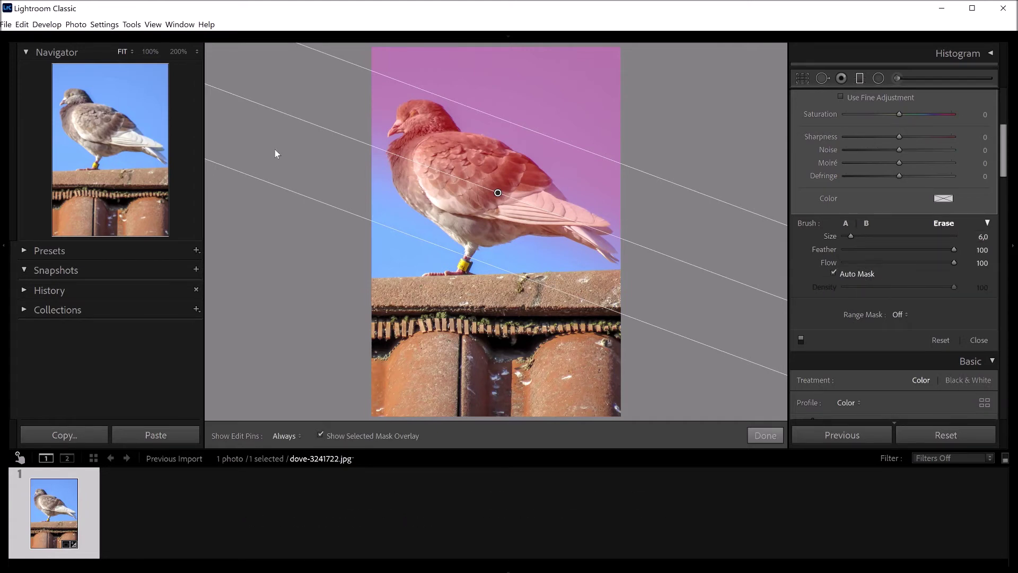
{"action": "key", "text": "z"}
{"action": "mouse_move", "coordinate": [406, 278]}
{"action": "left_mouse_down"}
{"action": "mouse_move", "coordinate": [480, 294]}
{"action": "mouse_move", "coordinate": [597, 361]}
{"action": "left_mouse_up"}
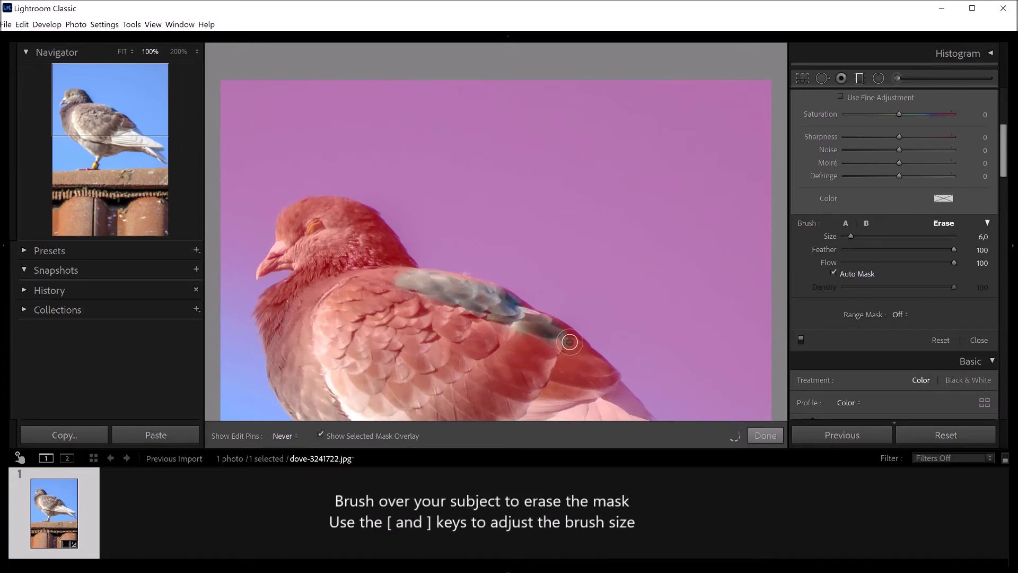
Erase the mask further along the dove's back toward the tail and enlarge the erase brush.
{"action": "mouse_move", "coordinate": [596, 361]}
{"action": "left_mouse_down"}
{"action": "mouse_move", "coordinate": [615, 403]}
{"action": "mouse_move", "coordinate": [479, 288]}
{"action": "mouse_move", "coordinate": [394, 245]}
{"action": "mouse_move", "coordinate": [353, 172]}
{"action": "left_mouse_up"}
{"action": "key", "text": "bracketright"}
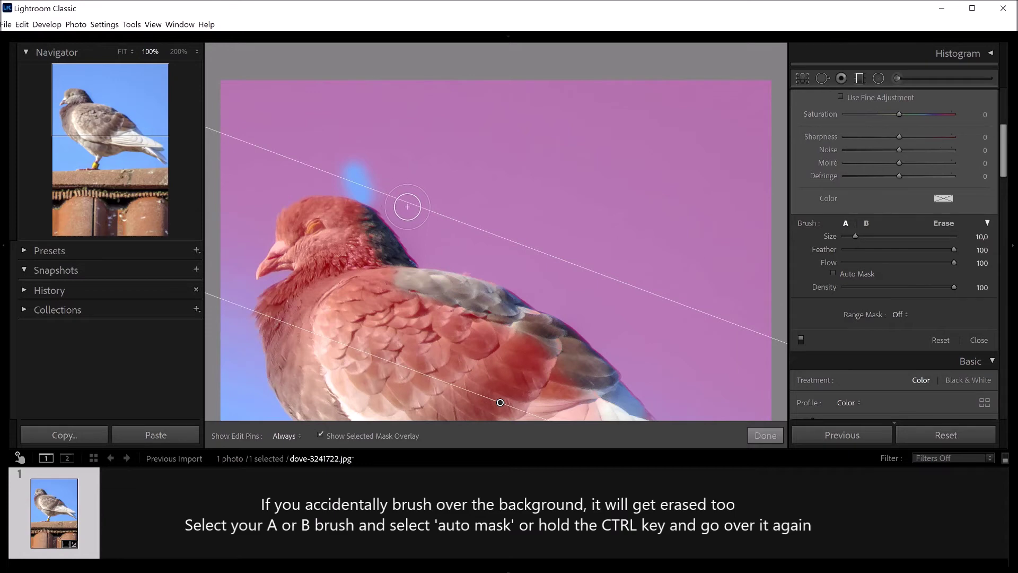
Repaint the mask over the sky patch above the dove's head that was erased by mistake.
{"action": "key", "text": "h"}
{"action": "left_click_drag", "start_coordinate": [402, 200], "coordinate": [335, 176]}
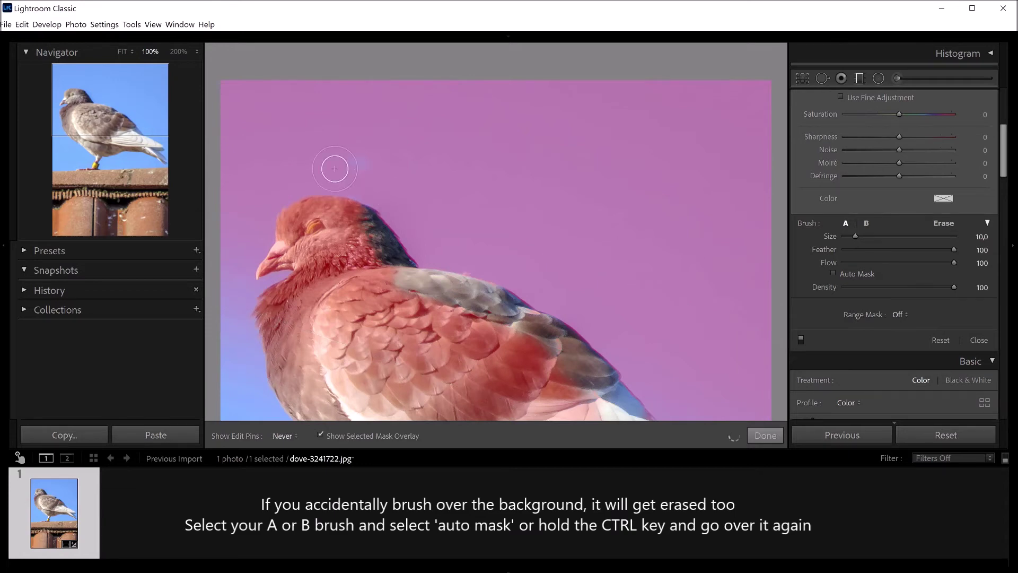
{"action": "key", "text": "h"}
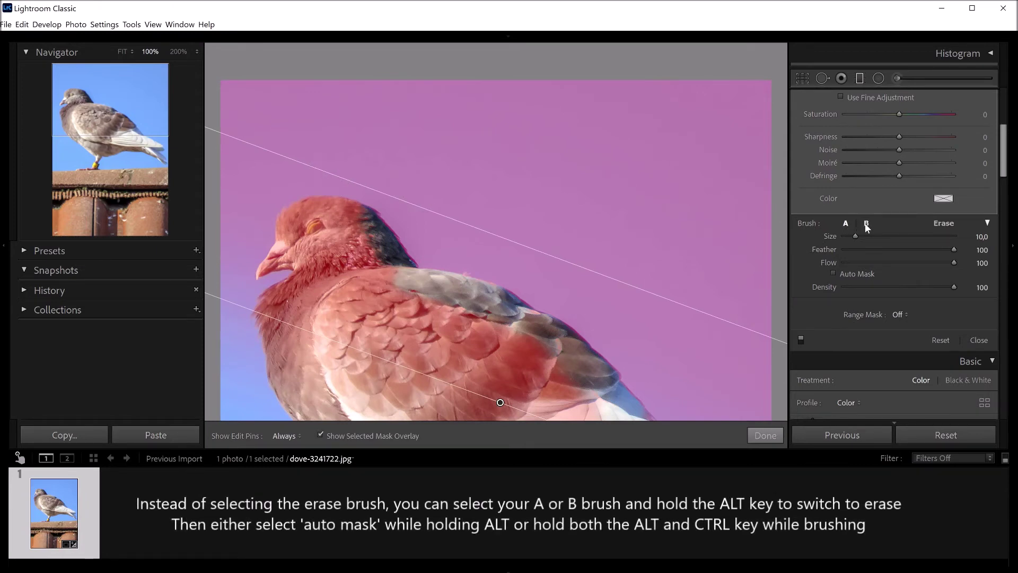
Switch to brush A and erase the graduated mask from the dove's head.
{"action": "left_click", "coordinate": [847, 223]}
{"action": "mouse_move", "coordinate": [377, 254]}
{"action": "left_mouse_down"}
{"action": "mouse_move", "coordinate": [306, 271]}
{"action": "mouse_move", "coordinate": [269, 265]}
{"action": "left_mouse_up"}
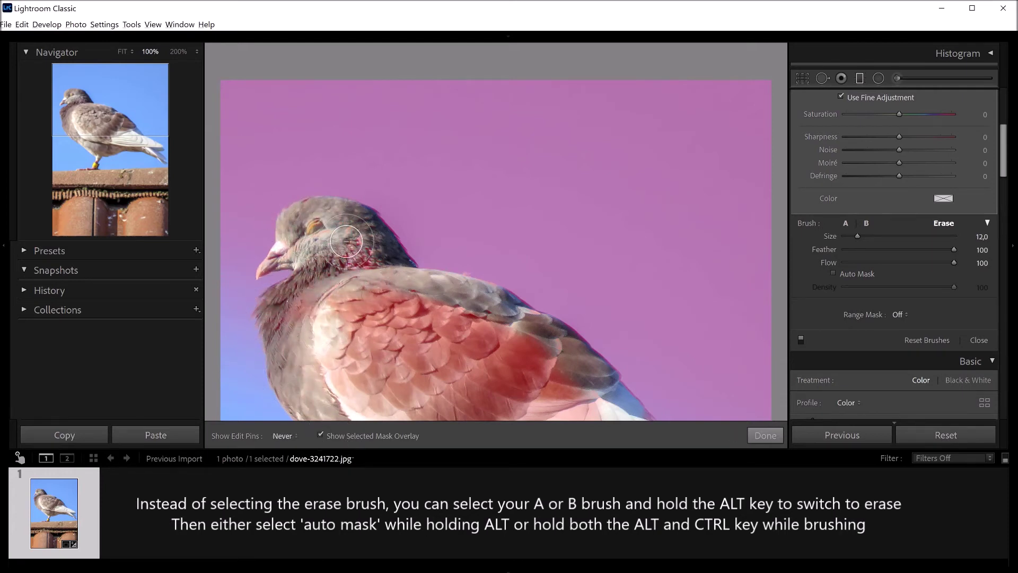
{"action": "key", "text": "h"}
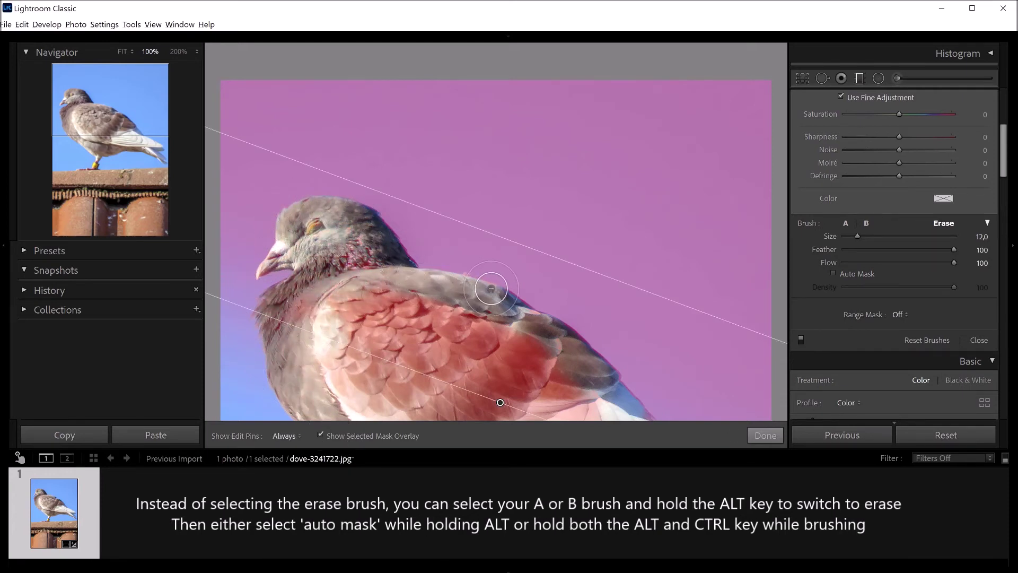
Erase the mask along the dove's chest, body and back edge, undoing a stray stroke near the wing.
{"action": "mouse_move", "coordinate": [543, 318]}
{"action": "left_mouse_down"}
{"action": "mouse_move", "coordinate": [530, 203]}
{"action": "mouse_move", "coordinate": [409, 107]}
{"action": "left_mouse_up"}
{"action": "key", "text": "h"}
{"action": "mouse_move", "coordinate": [279, 141]}
{"action": "left_mouse_down"}
{"action": "mouse_move", "coordinate": [662, 312]}
{"action": "mouse_move", "coordinate": [612, 276]}
{"action": "mouse_move", "coordinate": [546, 135]}
{"action": "left_mouse_up"}
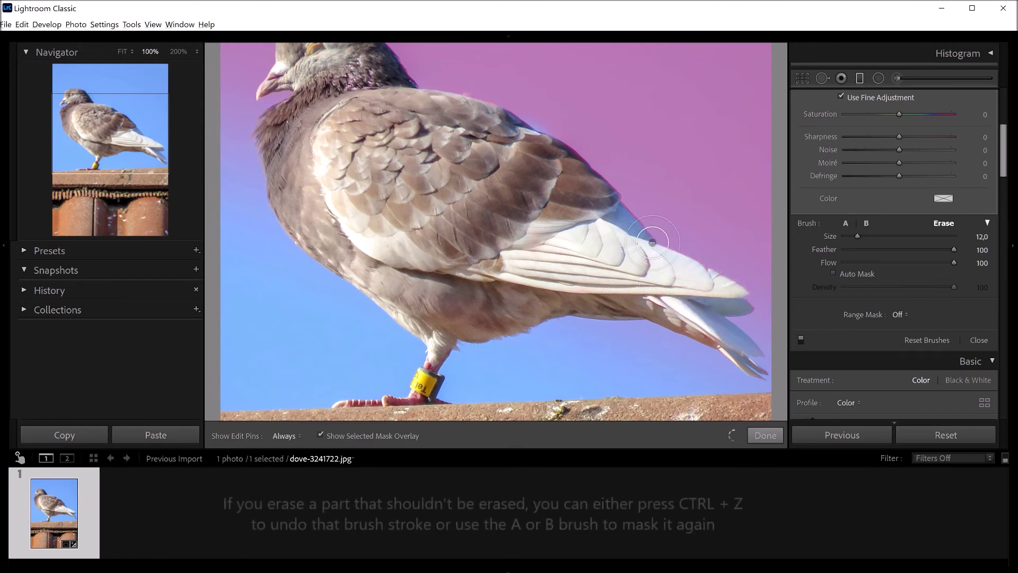
{"action": "left_click_drag", "start_coordinate": [546, 136], "coordinate": [636, 182]}
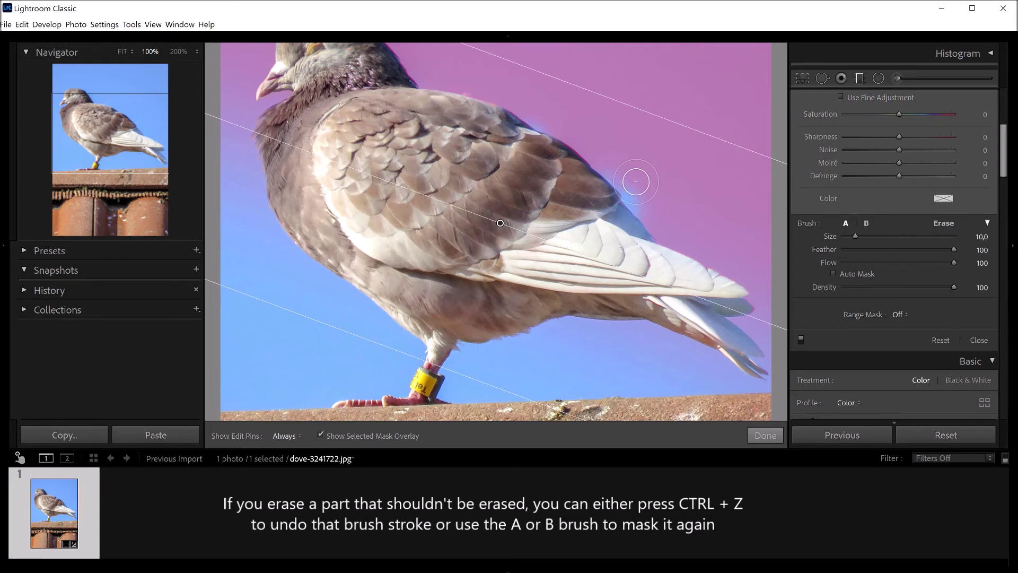
{"action": "key", "text": "ctrl+z"}
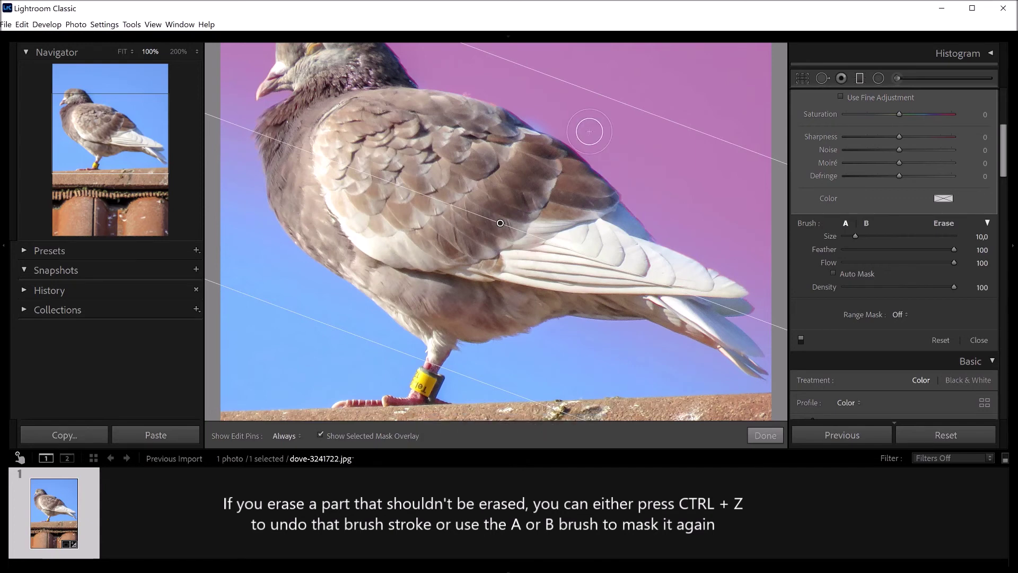
{"action": "key", "text": "h"}
{"action": "key", "text": "h"}
Fit the whole photo in view, shrink the Alt erase brush to size 4, and hide the guides.
{"action": "key", "text": "z"}
{"action": "scroll", "coordinate": [445, 146], "scroll_direction": "down", "scroll_amount": 4}
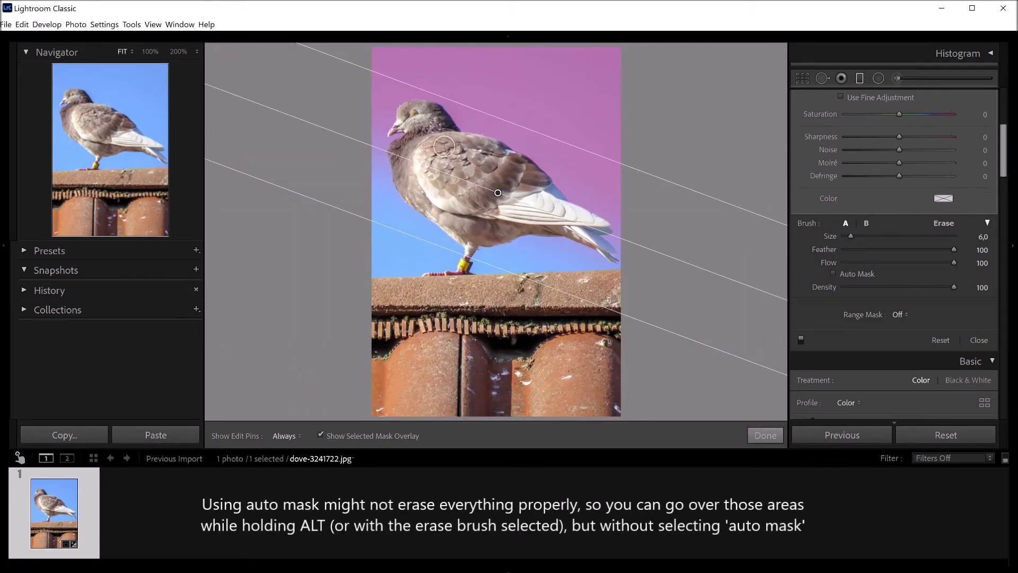
{"action": "key", "text": "alt"}
{"action": "scroll", "coordinate": [440, 141], "scroll_direction": "up", "scroll_amount": 2}
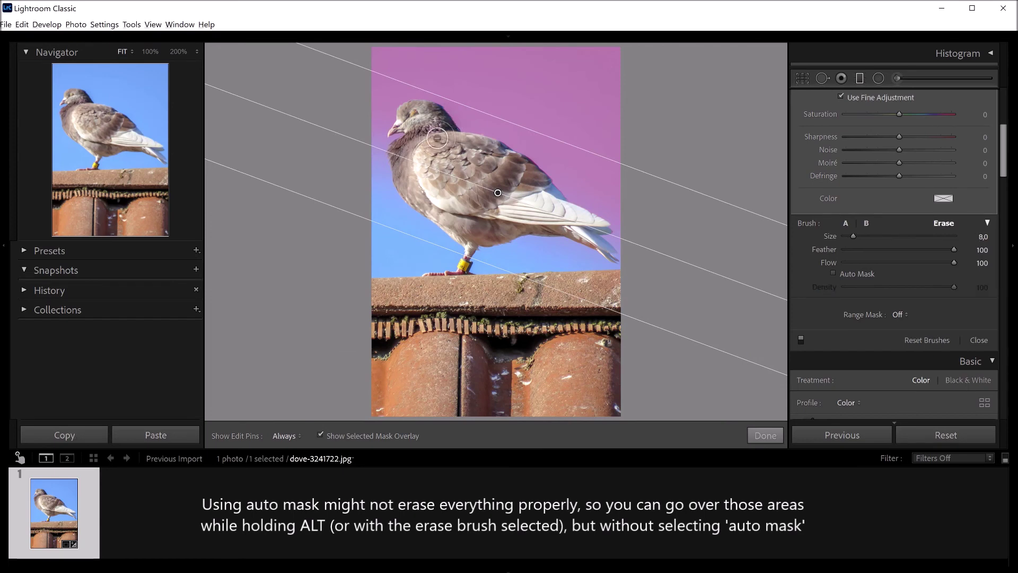
{"action": "key", "text": "h"}
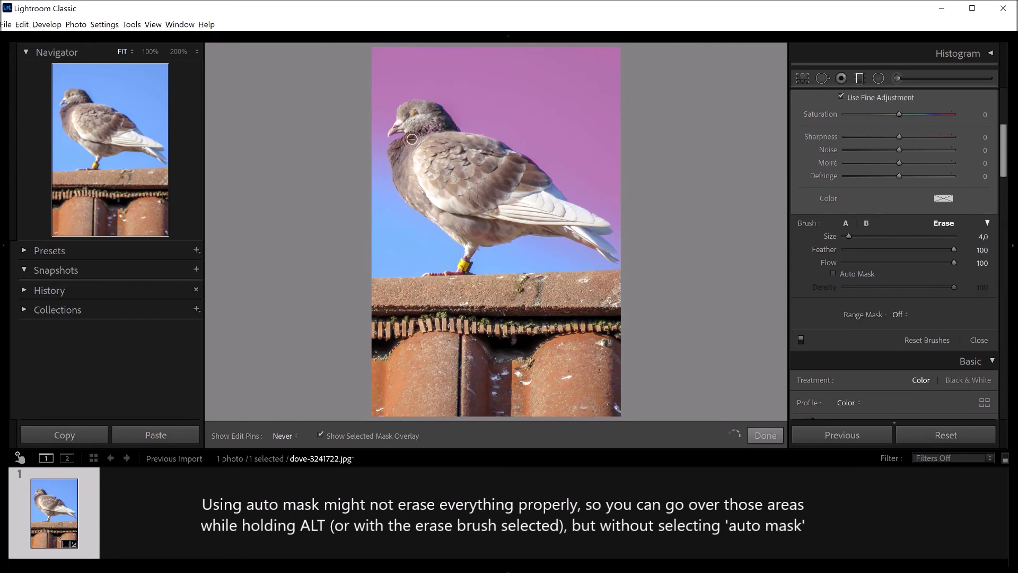